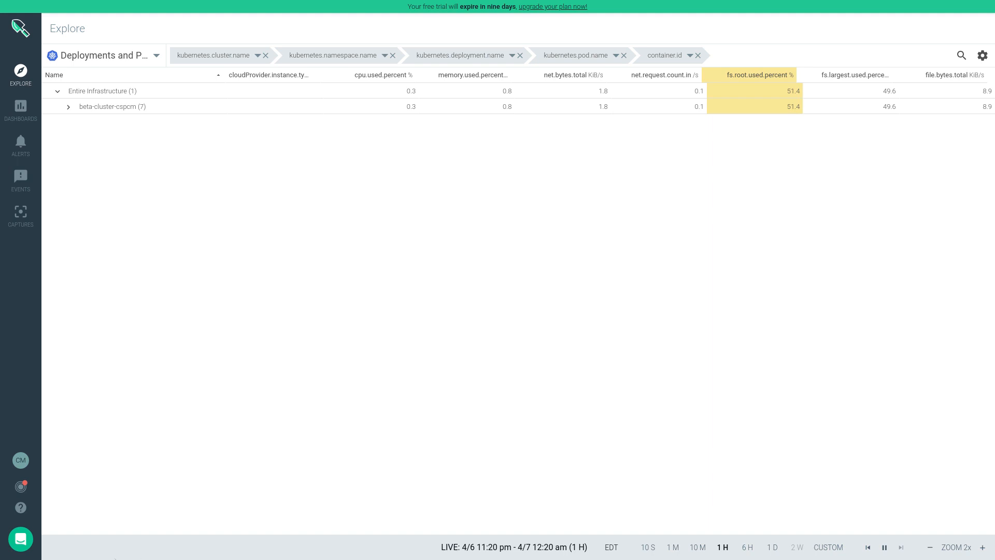
# Step: Review the shared dashboards, opening Network Overview, Overview by Container and Overview by Host in turn
pyautogui.click(9, 113)
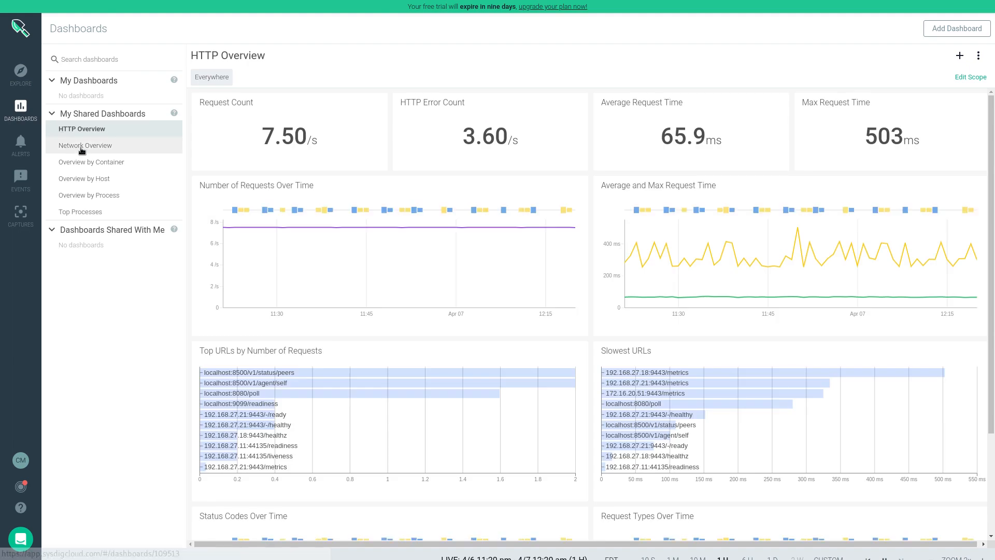
pyautogui.click(81, 149)
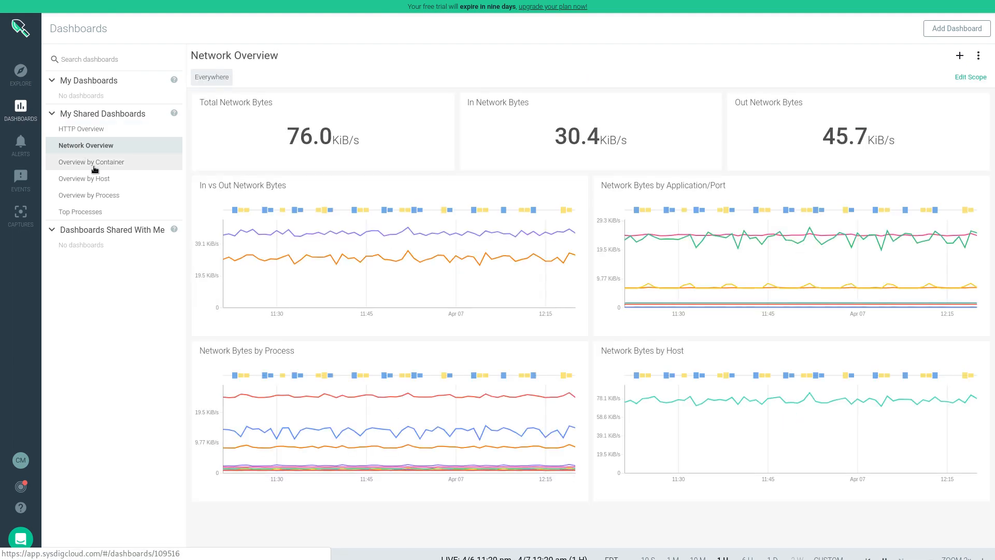
pyautogui.click(95, 170)
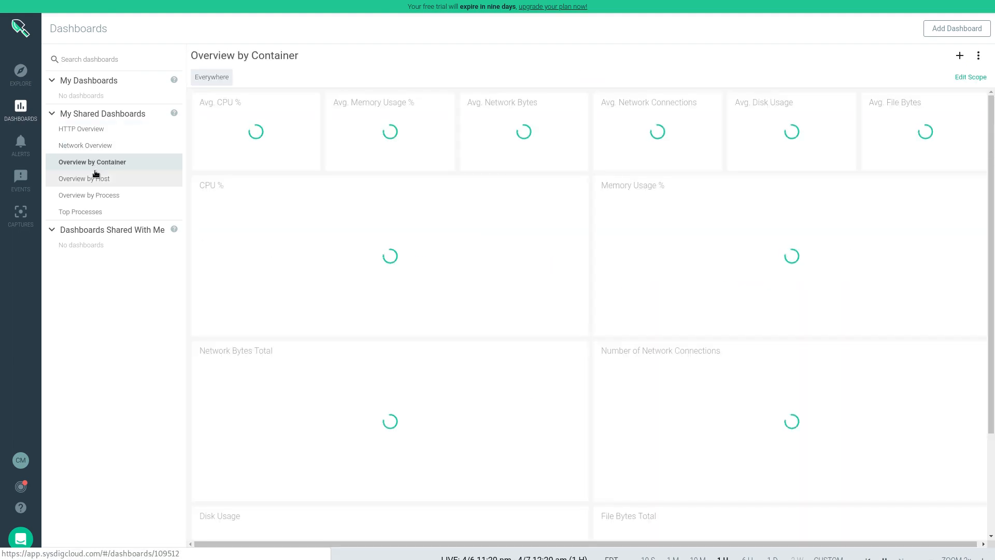
pyautogui.click(97, 182)
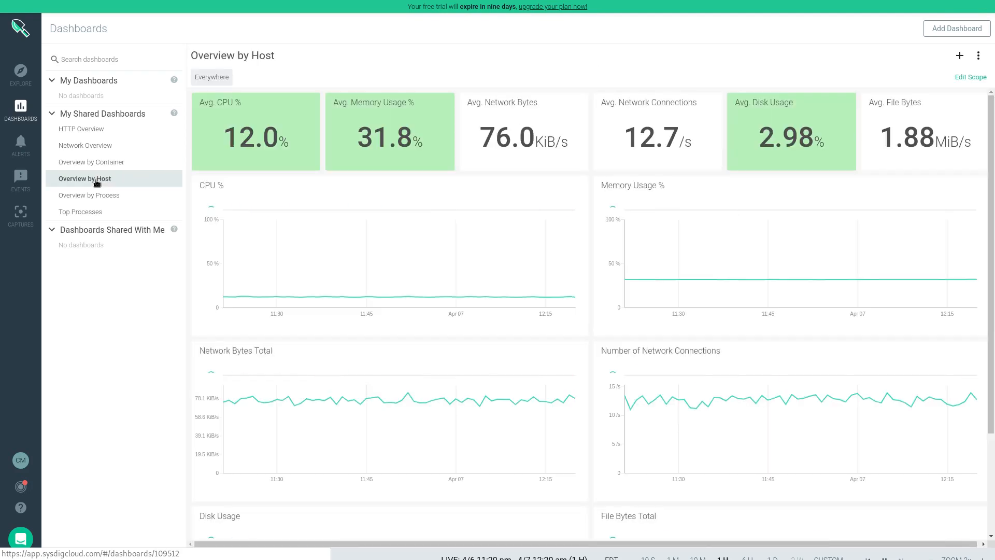
# Step: Open the list of alerts and look through the predefined Kubernetes, Mesos, Swarm and host alerts
pyautogui.click(21, 145)
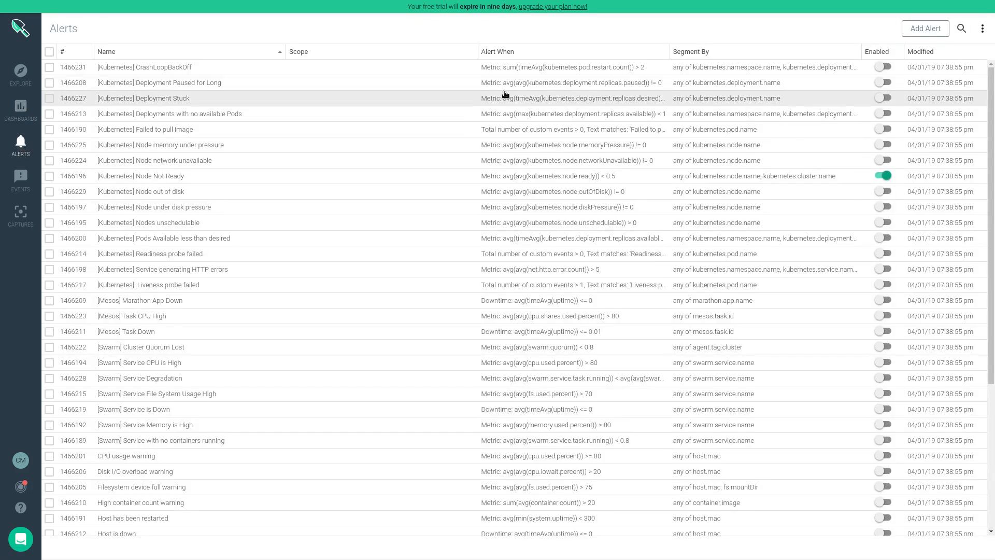
pyautogui.scroll(-5, 477, 171)
pyautogui.scroll(5, 453, 380)
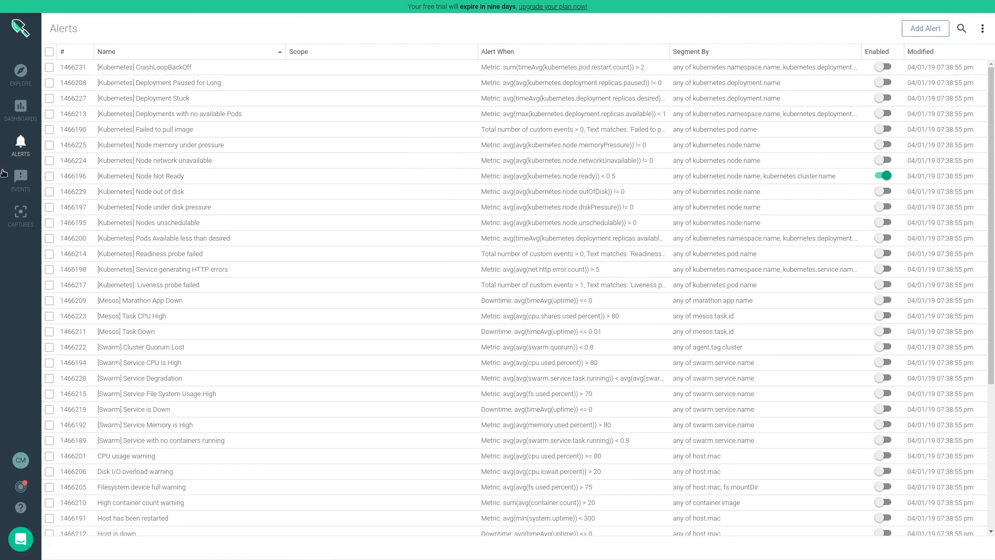
# Step: Open the events feed and look through the recent container and Kubernetes scheduling events
pyautogui.click(23, 178)
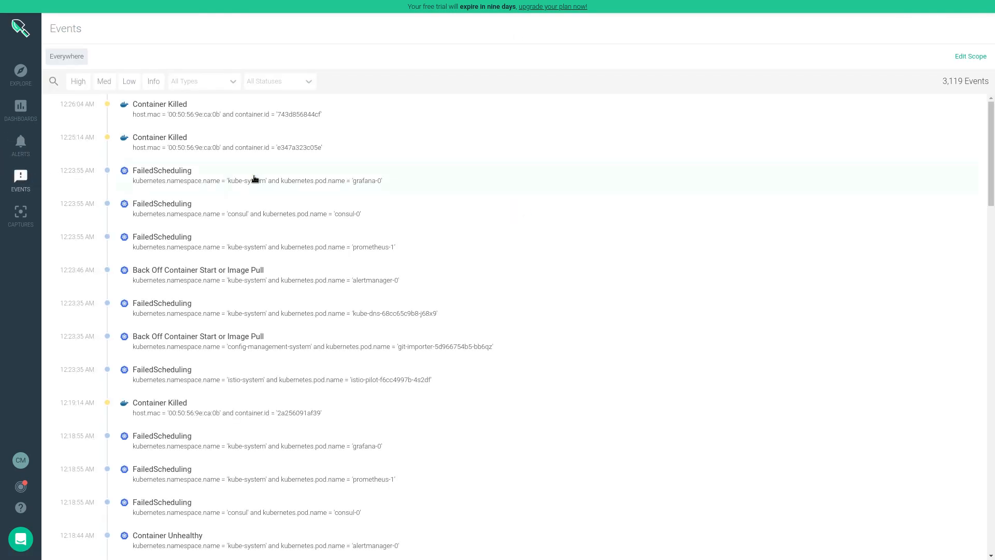
pyautogui.scroll(-2, 517, 168)
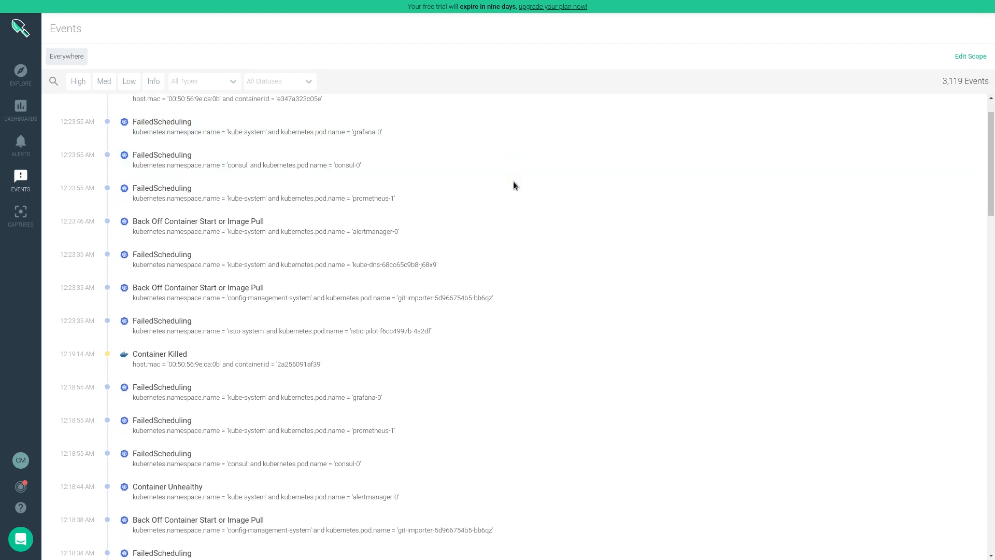
pyautogui.scroll(-3, 509, 208)
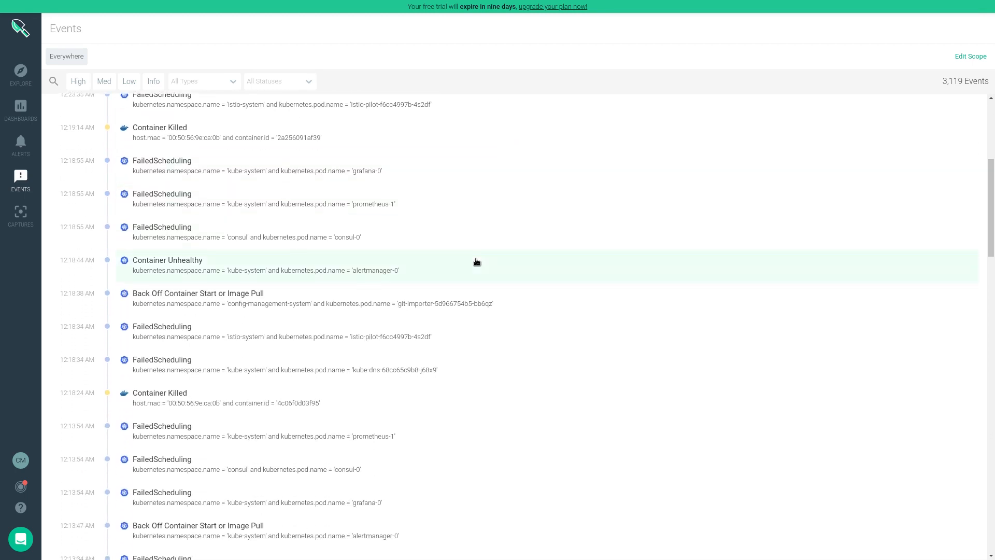
pyautogui.scroll(-2, 476, 261)
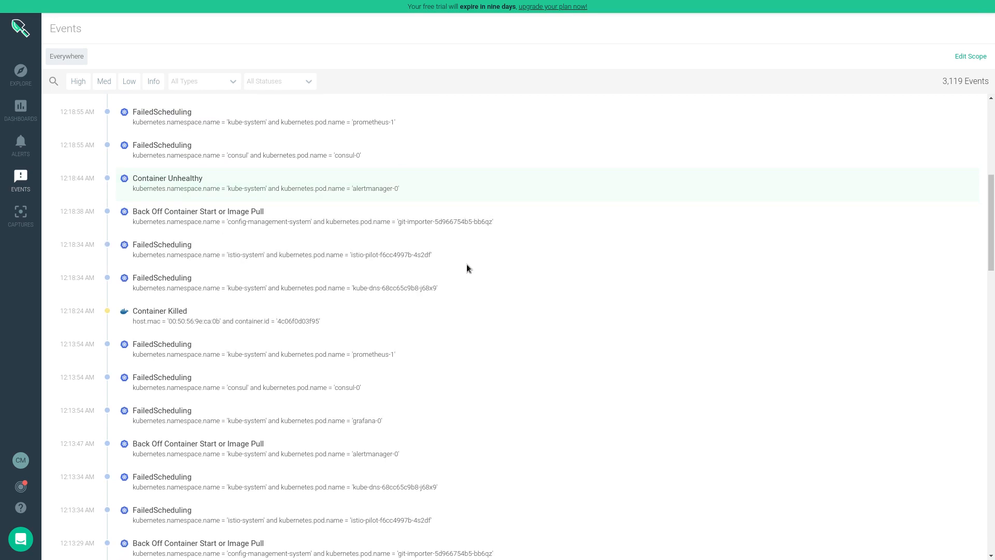
# Step: Open beta-cluster-cspcm in Explore and examine its Overview by Host charts, including network connections, disk usage and file bytes
pyautogui.click(29, 79)
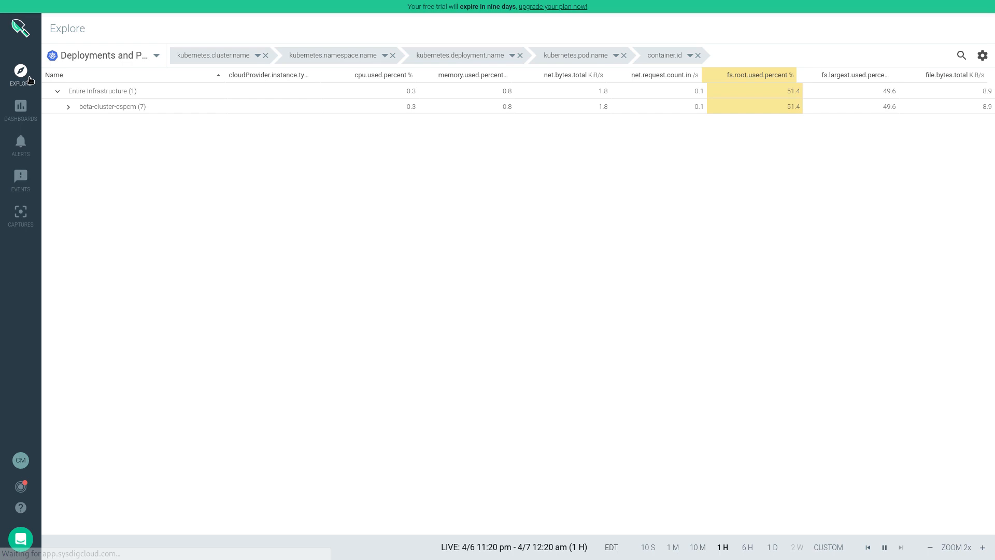
pyautogui.click(111, 107)
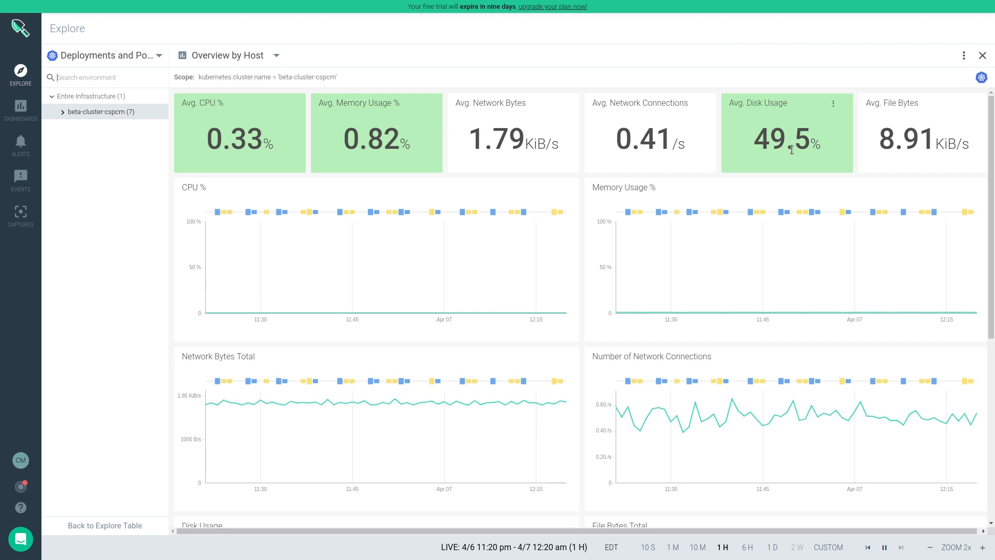
pyautogui.scroll(-5, 436, 178)
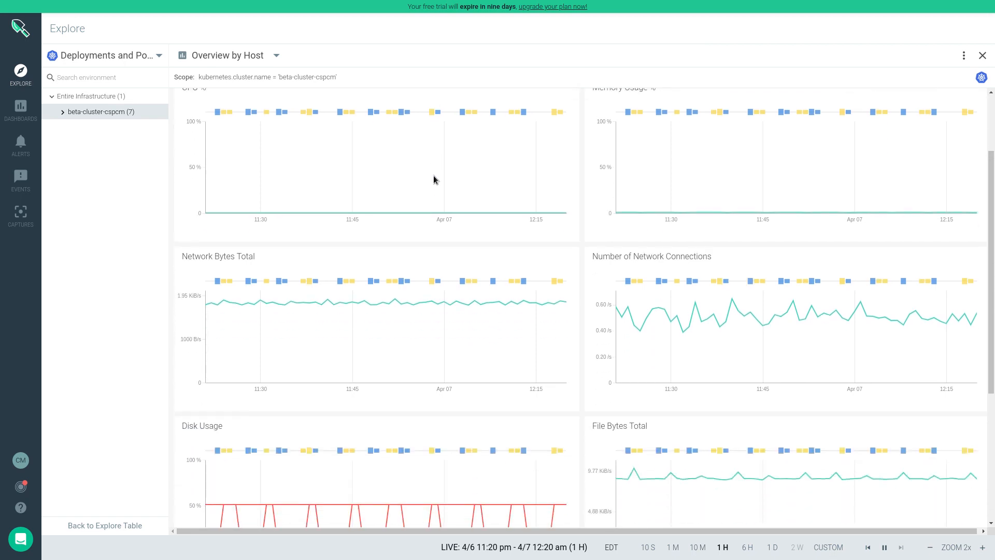
pyautogui.moveTo(317, 188)
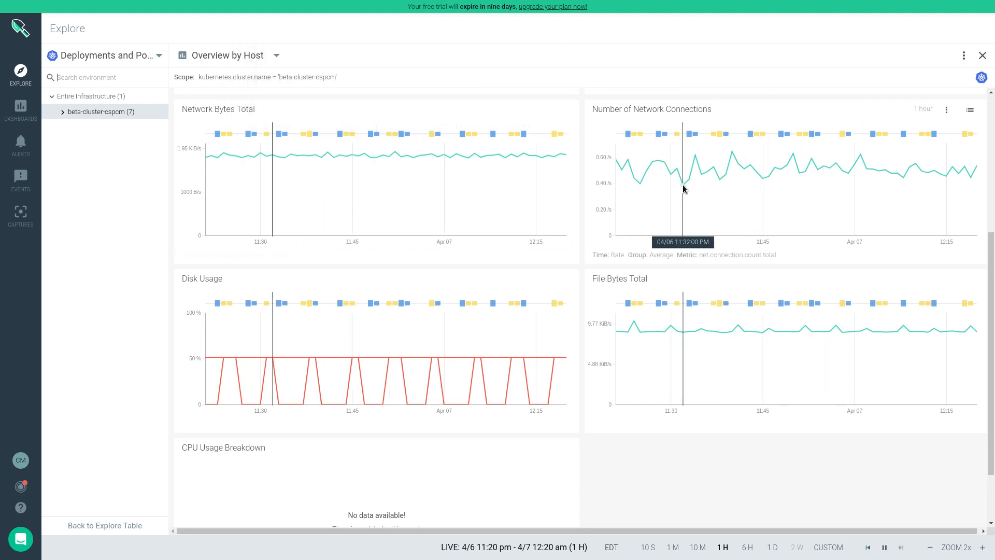
pyautogui.moveTo(683, 185)
pyautogui.scroll(-2, 798, 192)
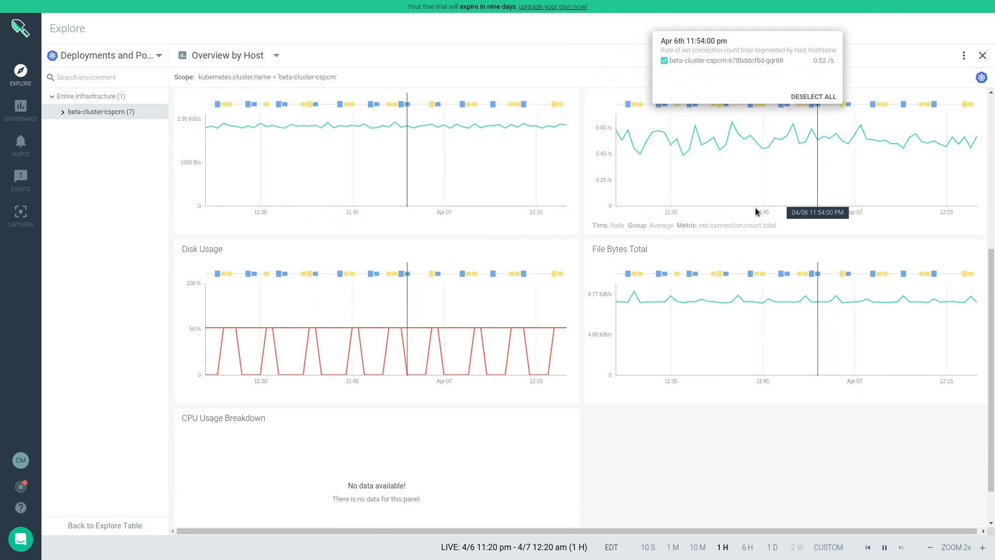
pyautogui.moveTo(294, 250)
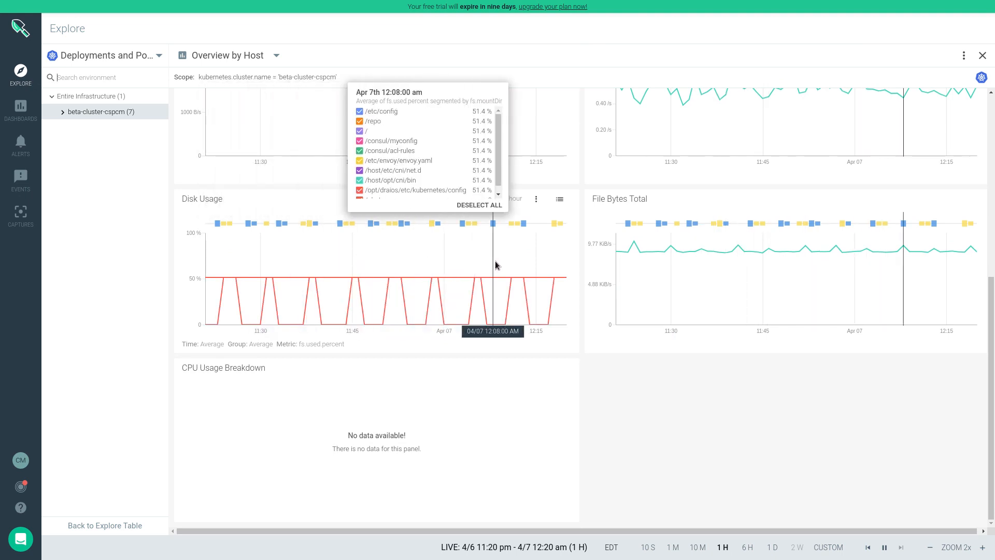
pyautogui.moveTo(706, 262)
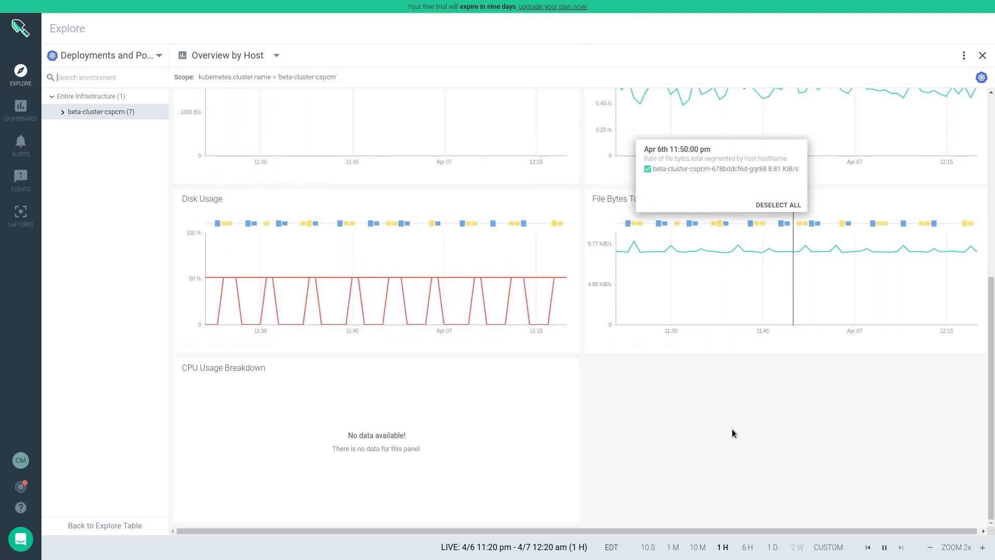
# Step: Search the dashboards for "golden signals", open Kubernetes Service Golden Signals for the cluster and examine its service, endpoint and distribution panels
pyautogui.click(255, 58)
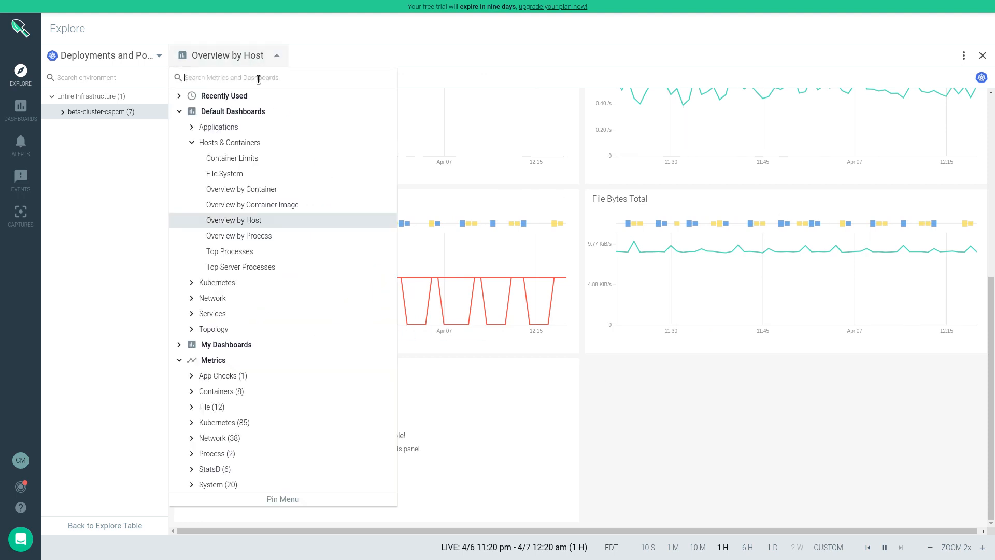
pyautogui.write('golden signals')
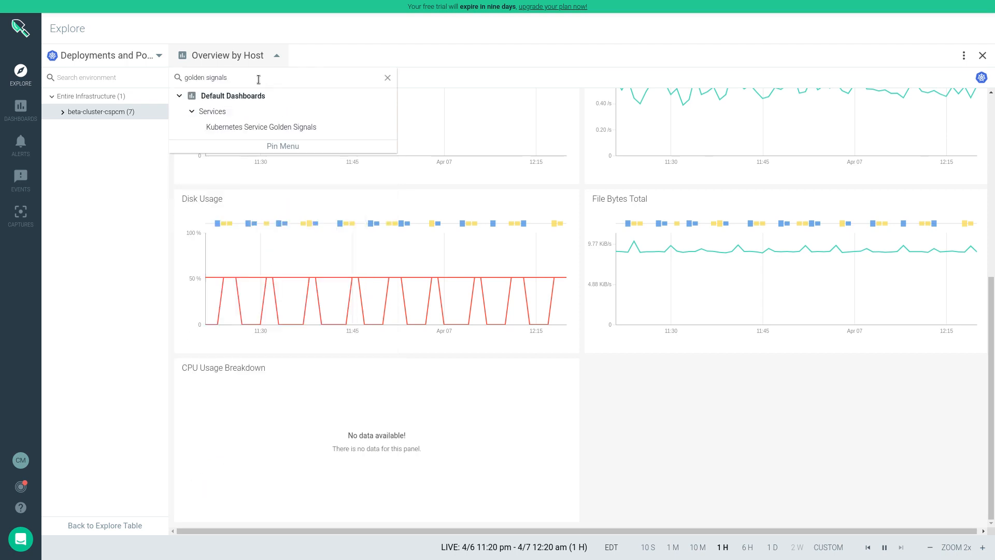
pyautogui.click(284, 127)
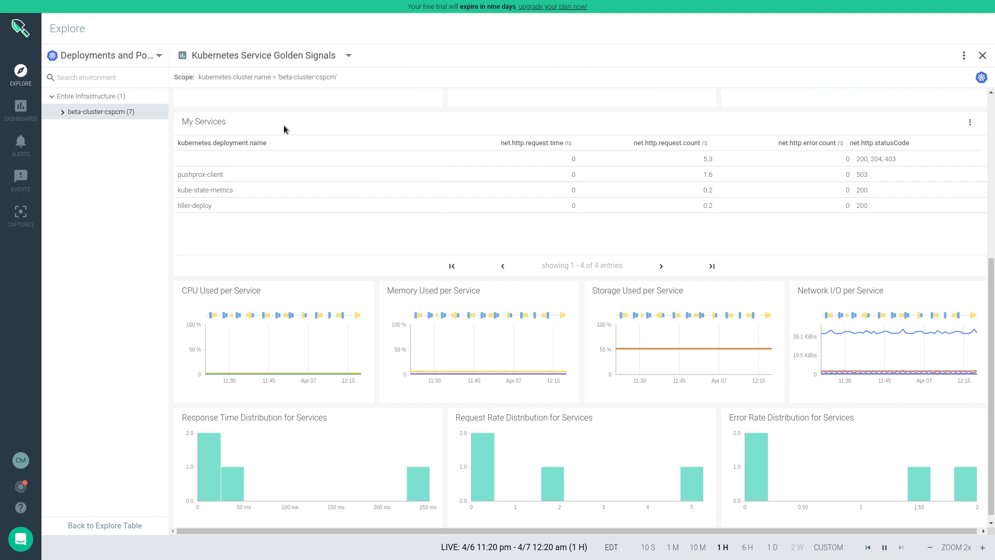
pyautogui.scroll(5, 286, 128)
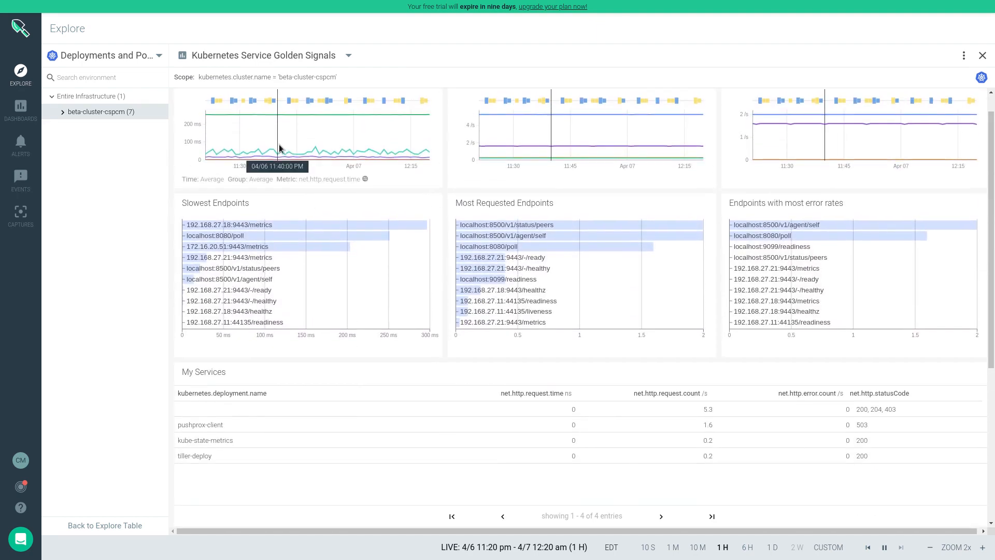
pyautogui.moveTo(260, 167)
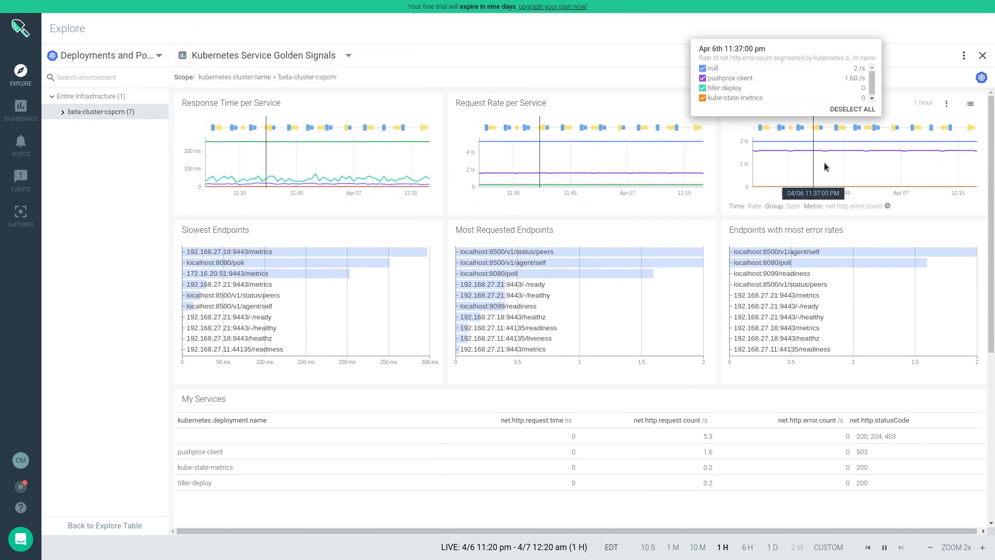
pyautogui.scroll(-3, 570, 238)
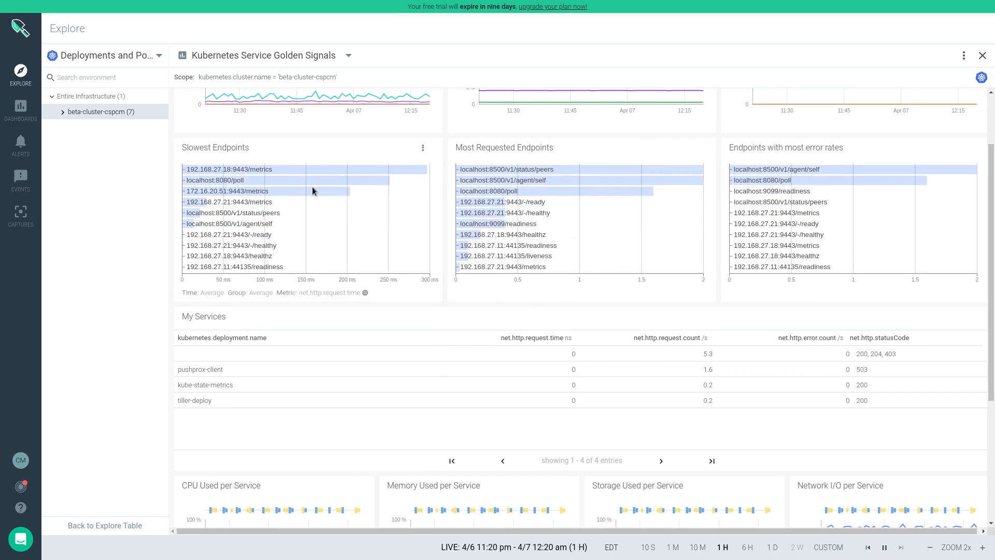
pyautogui.scroll(-4, 677, 166)
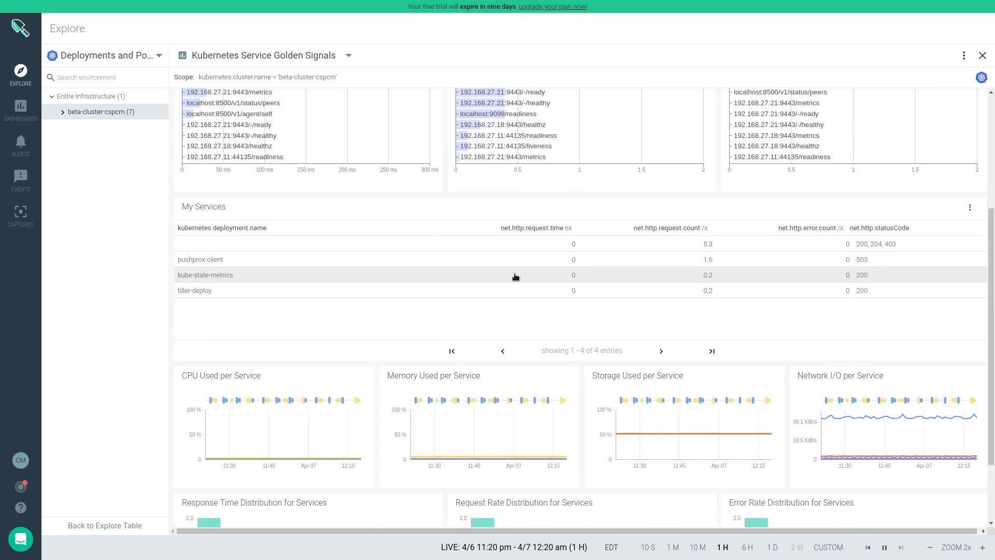
pyautogui.scroll(-3, 507, 294)
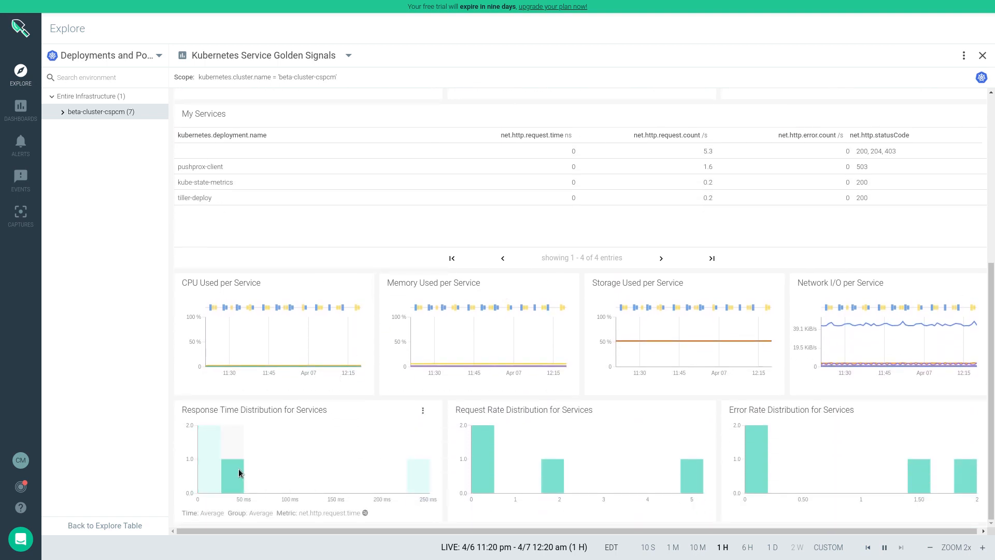
pyautogui.moveTo(213, 466)
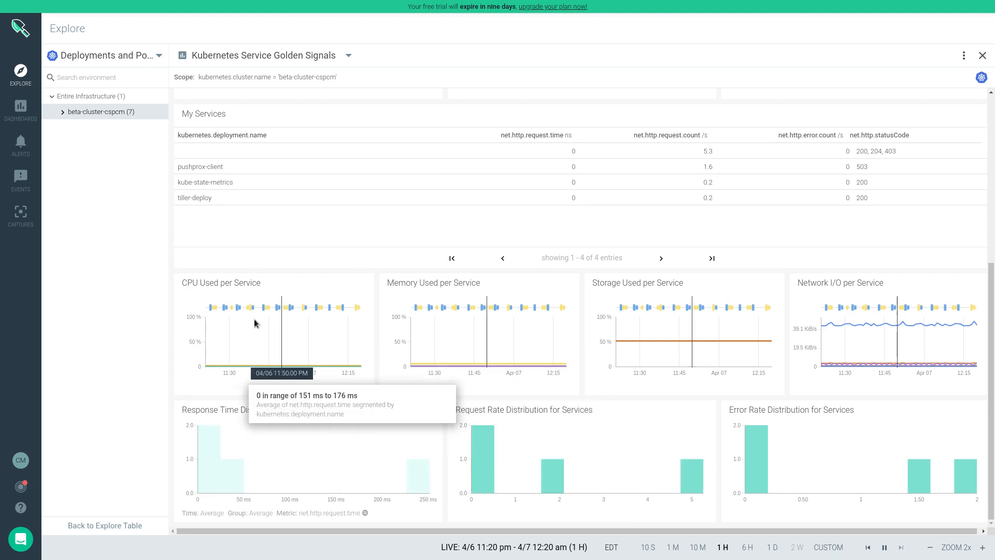
# Step: Search the dashboards for "kubernetes health", open Kubernetes Health Overview and examine its response time and top pods charts
pyautogui.click(214, 57)
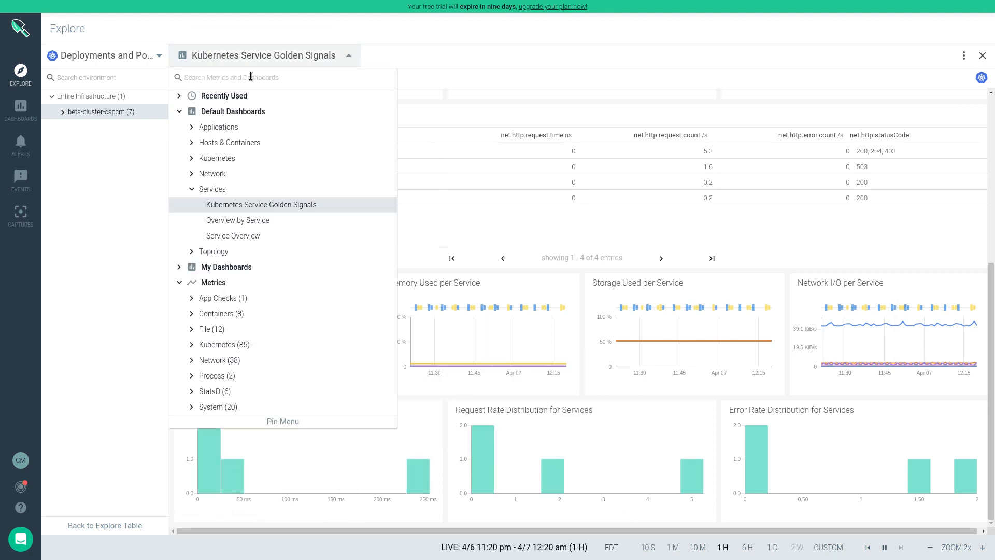
pyautogui.write('kubernetes health')
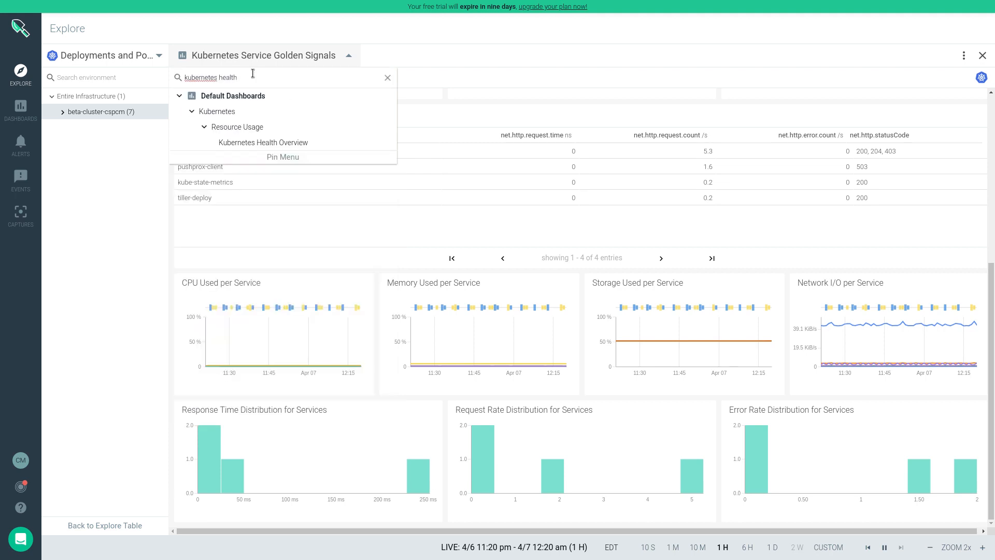
pyautogui.click(278, 144)
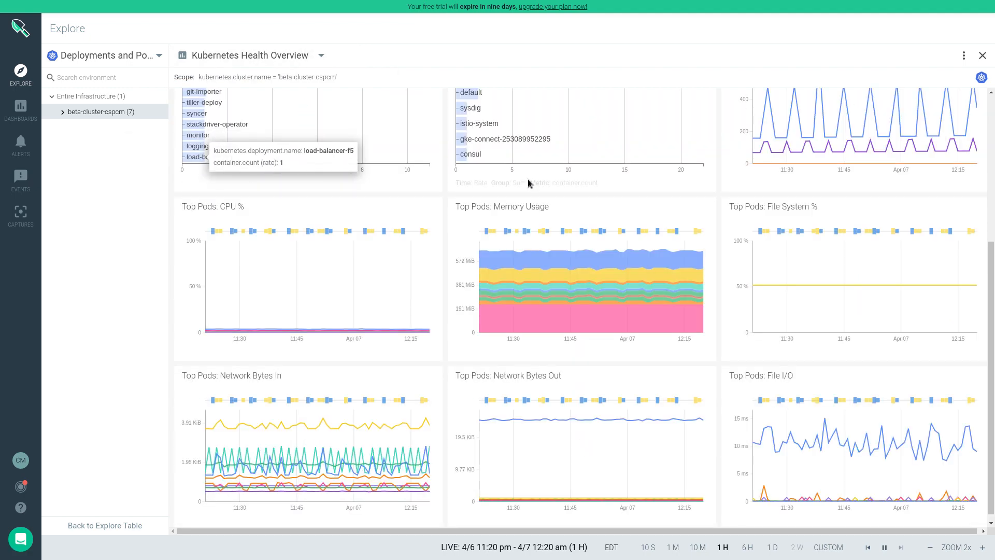
pyautogui.scroll(4, 492, 190)
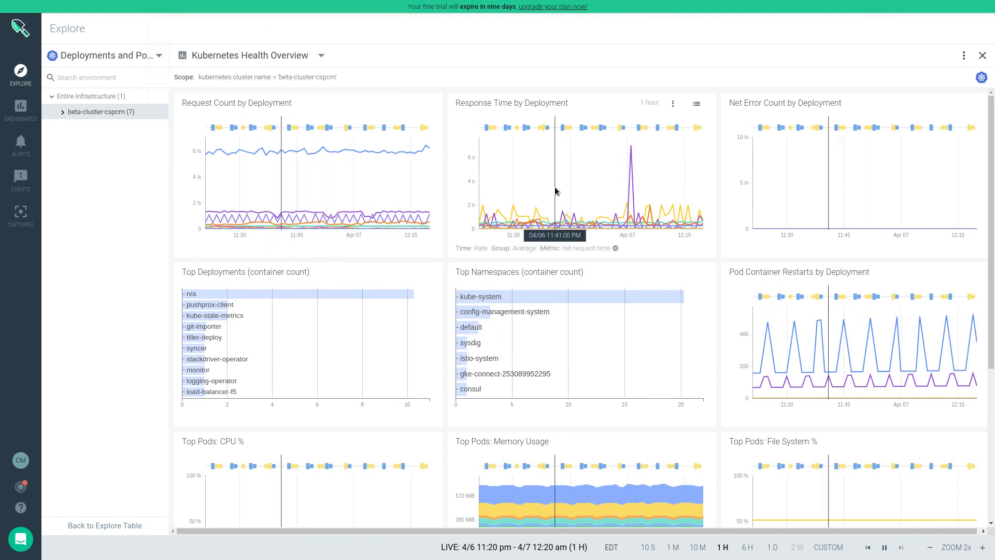
pyautogui.moveTo(559, 191)
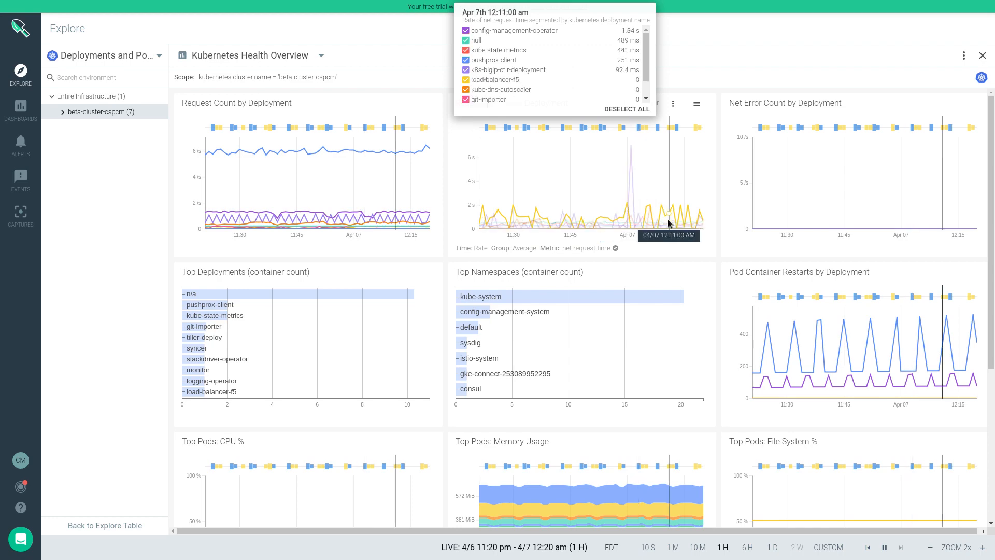
pyautogui.scroll(-5, 631, 190)
pyautogui.moveTo(544, 237)
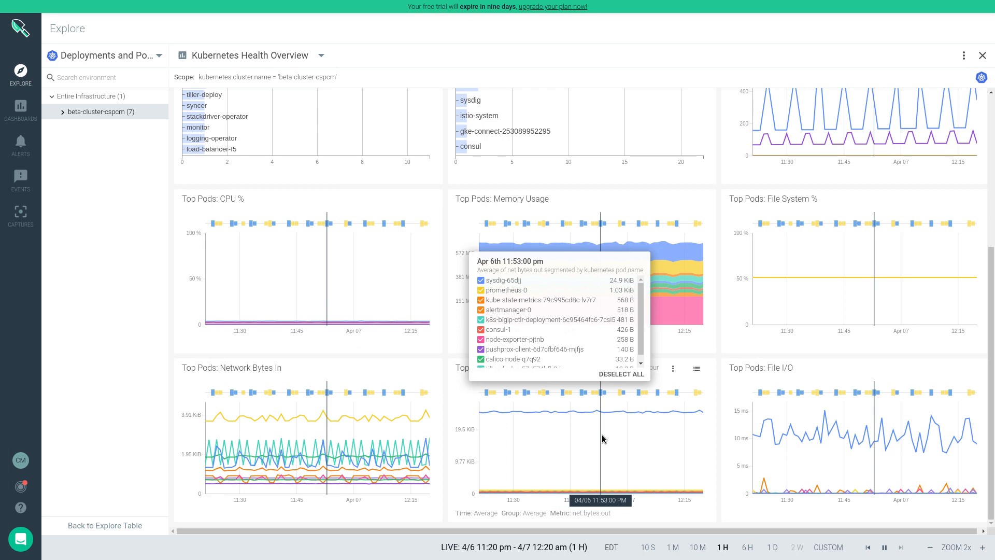
# Step: Search the dashboards for "network traffic" and open the Network Traffic topology map for the cluster
pyautogui.click(220, 59)
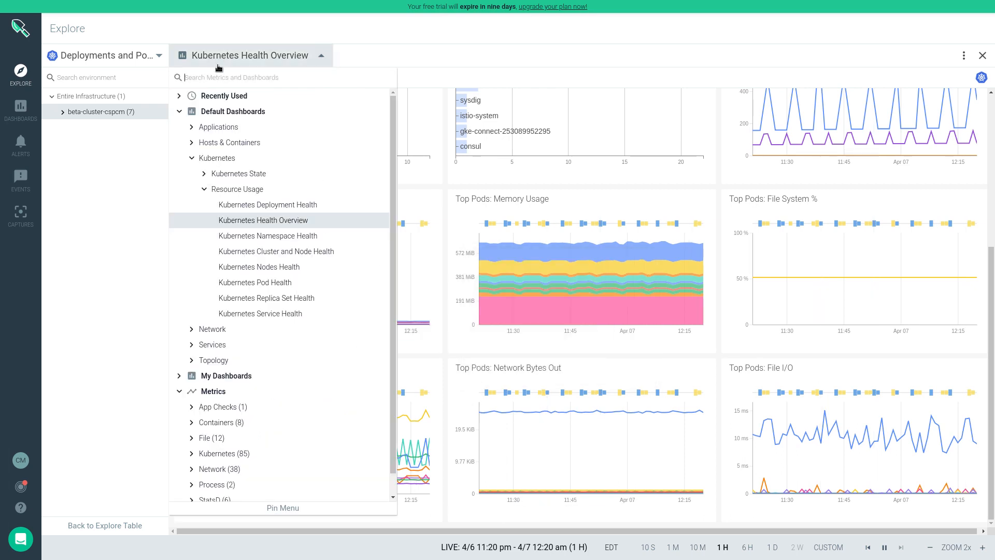
pyautogui.write('netw')
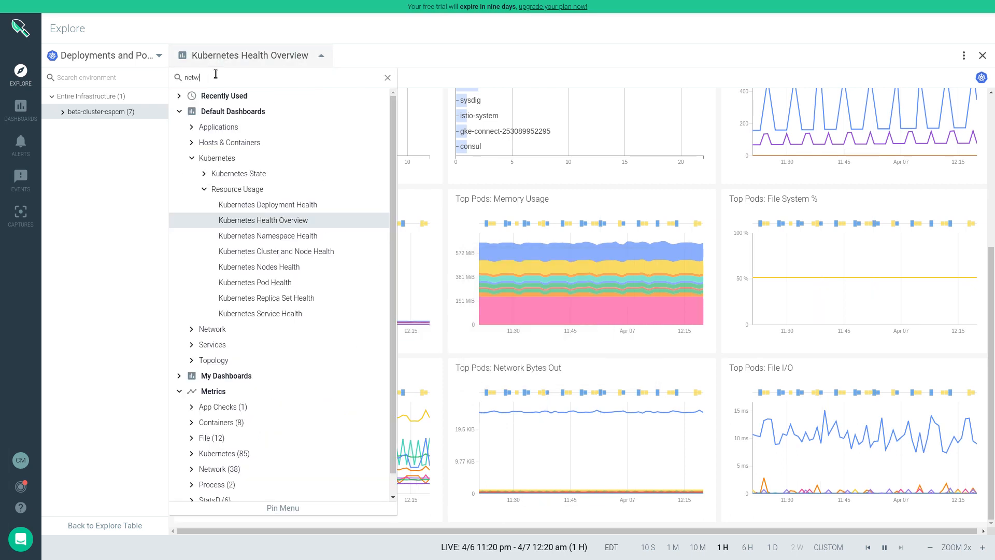
pyautogui.write('ork traffic')
pyautogui.click(264, 124)
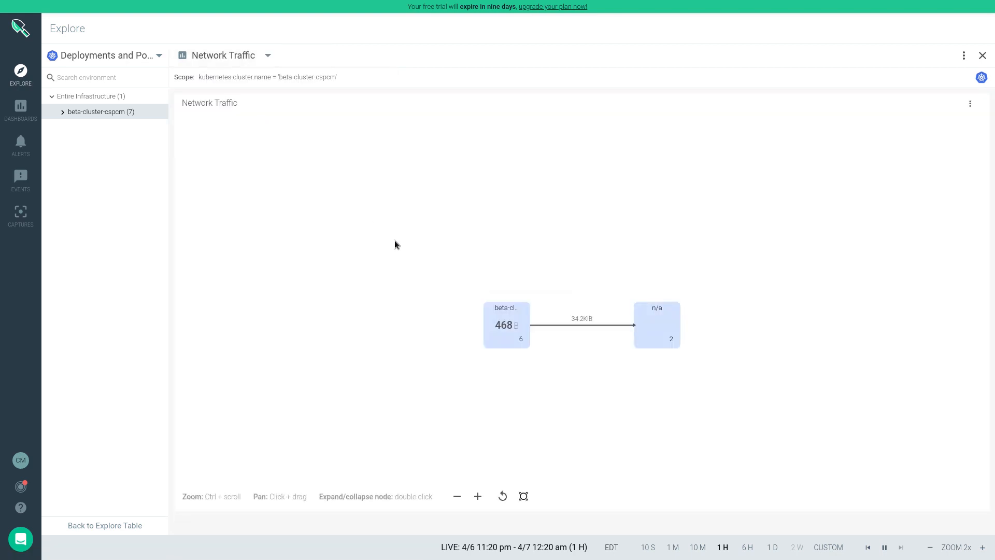
# Step: Expand the beta-cluster-cspcm node and the kube-system namespace inside it on the topology map
pyautogui.click(524, 496)
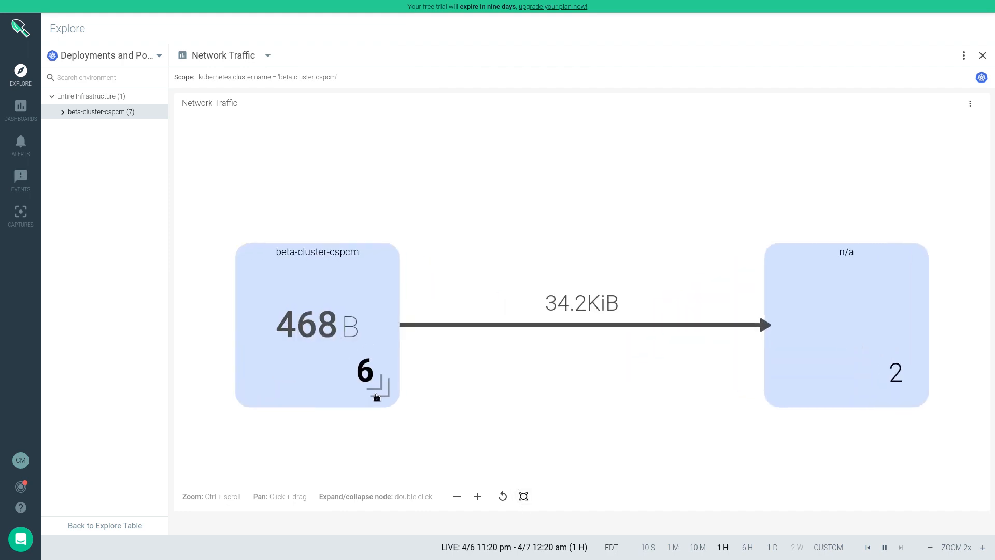
pyautogui.doubleClick(376, 397)
pyautogui.click(524, 495)
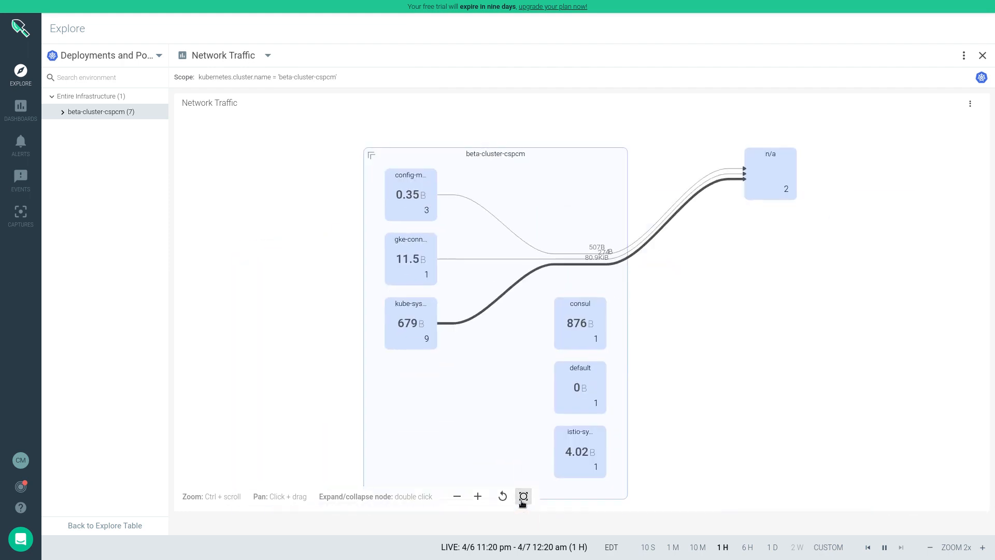
pyautogui.doubleClick(427, 346)
pyautogui.click(523, 496)
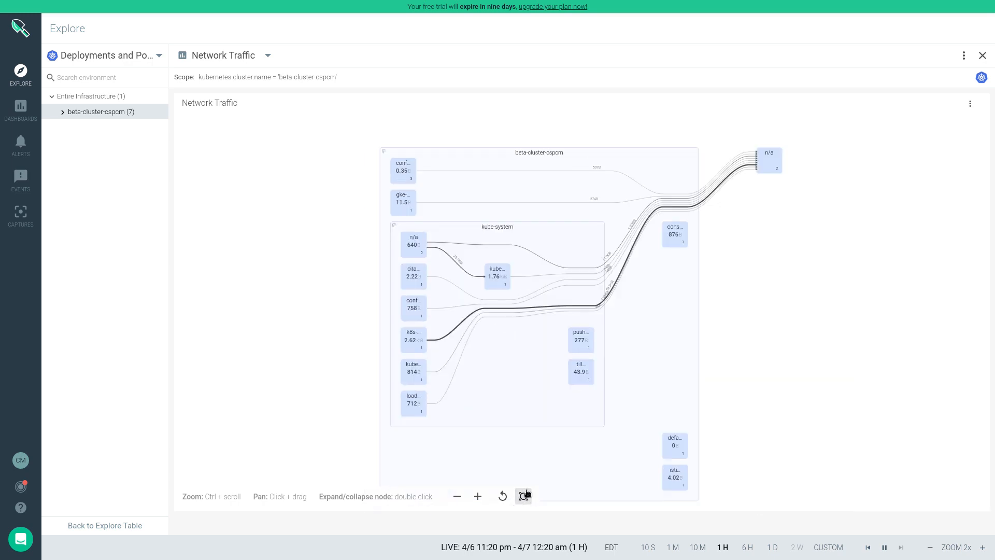
# Step: Expand the k8s-bigip-ctlr deployment in kube-system through its pod and container down to the individual processes
pyautogui.doubleClick(421, 350)
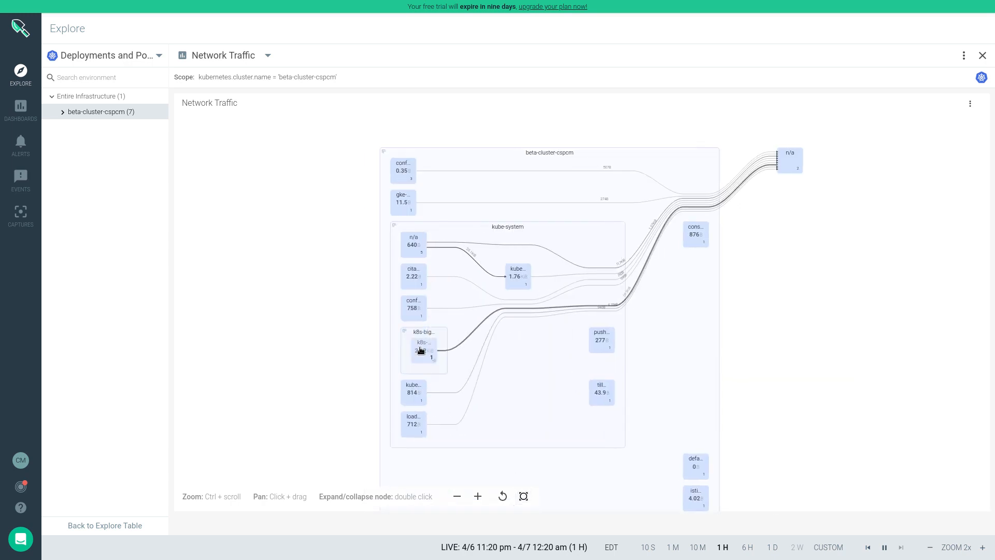
pyautogui.doubleClick(430, 357)
pyautogui.doubleClick(446, 370)
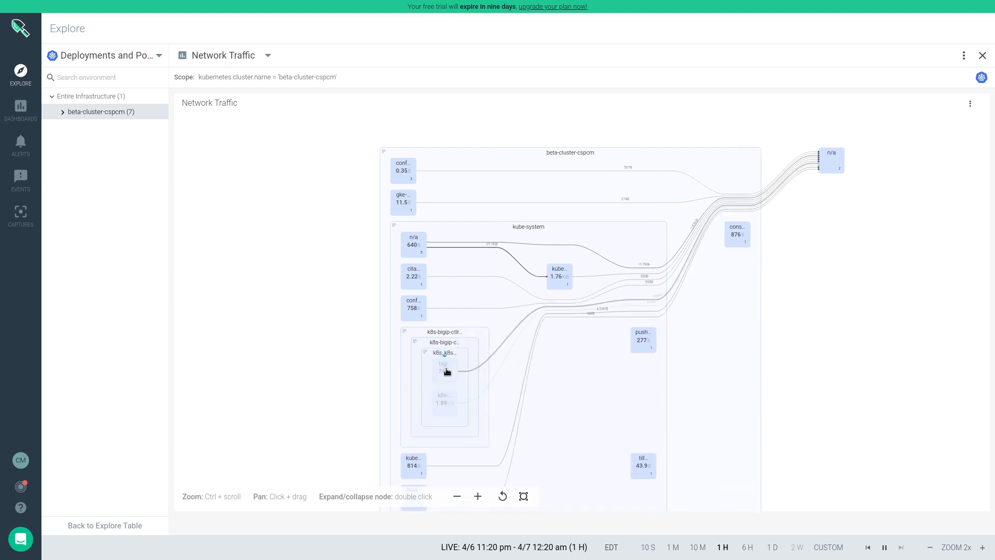
# Step: Select the bigipconfigdriv process and examine its node hierarchy and its connection to the n/a node
pyautogui.click(454, 383)
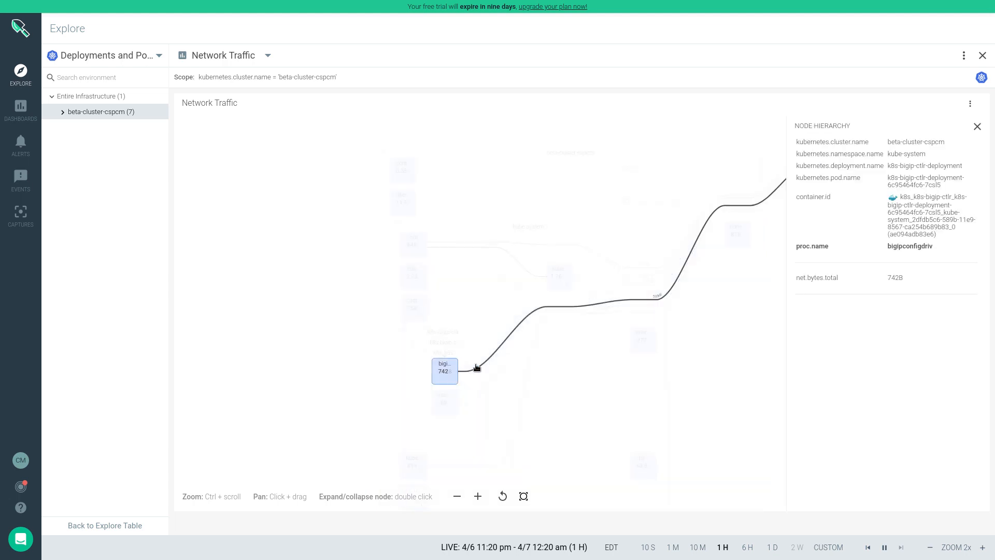
pyautogui.click(524, 496)
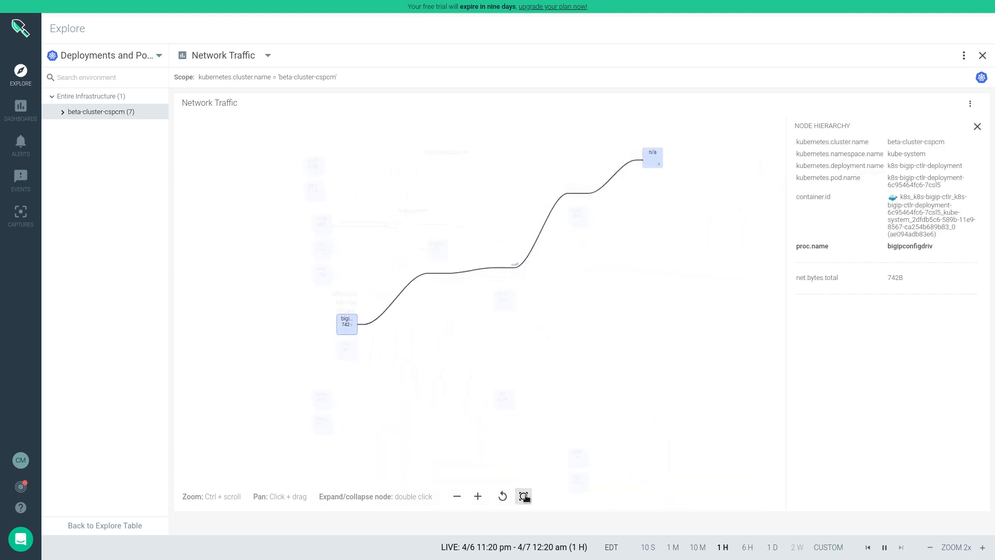
pyautogui.click(477, 496)
pyautogui.click(477, 496)
pyautogui.moveTo(406, 389); pyautogui.dragTo(617, 411)
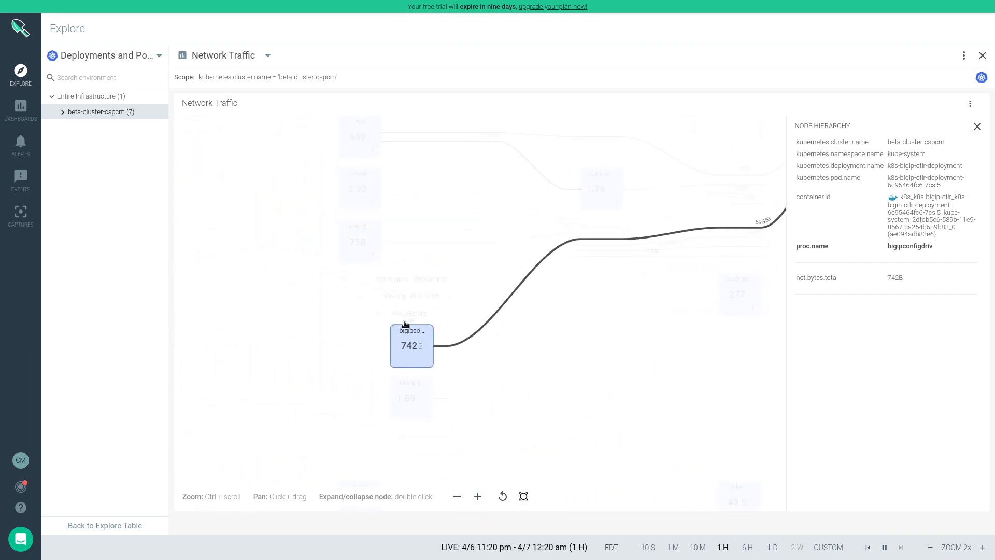
# Step: Inspect the details of the enclosing container, pod, k8s-bigip-ctlr deployment and kube-system namespace, one level at a time
pyautogui.click(401, 321)
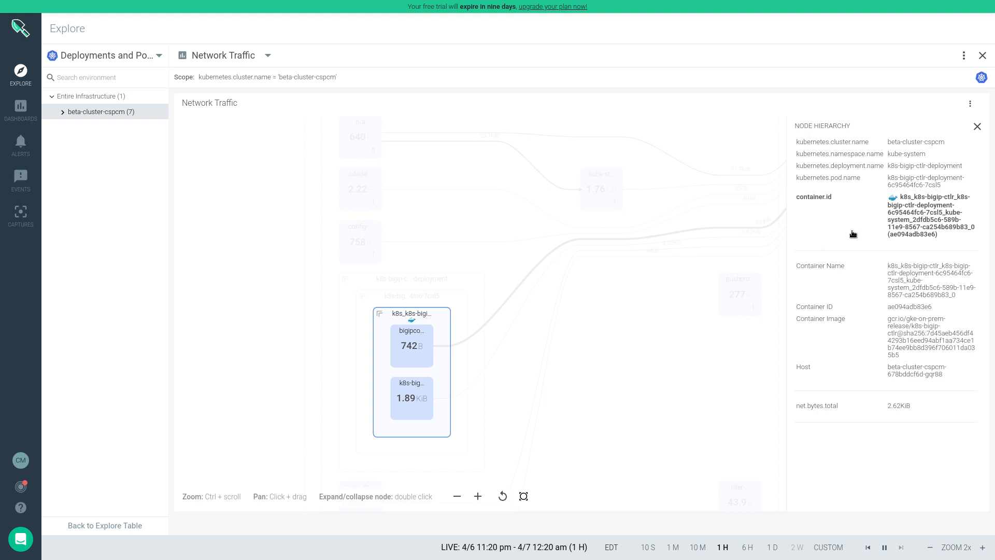
pyautogui.click(436, 296)
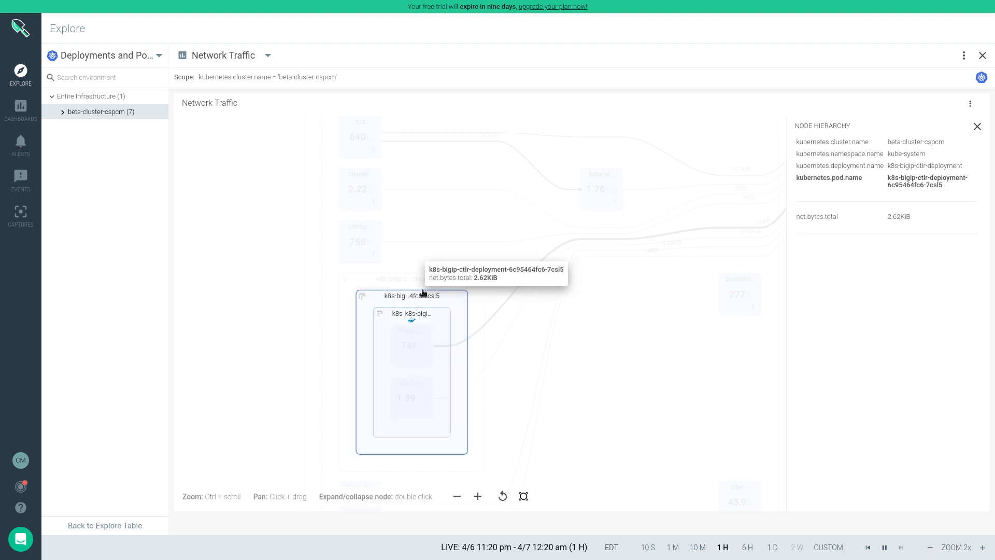
pyautogui.click(417, 283)
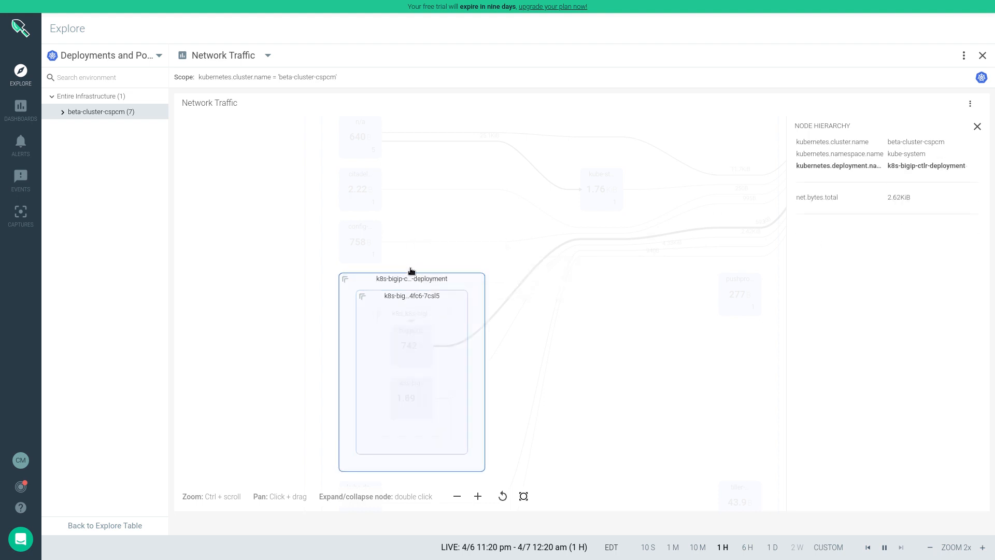
pyautogui.click(411, 270)
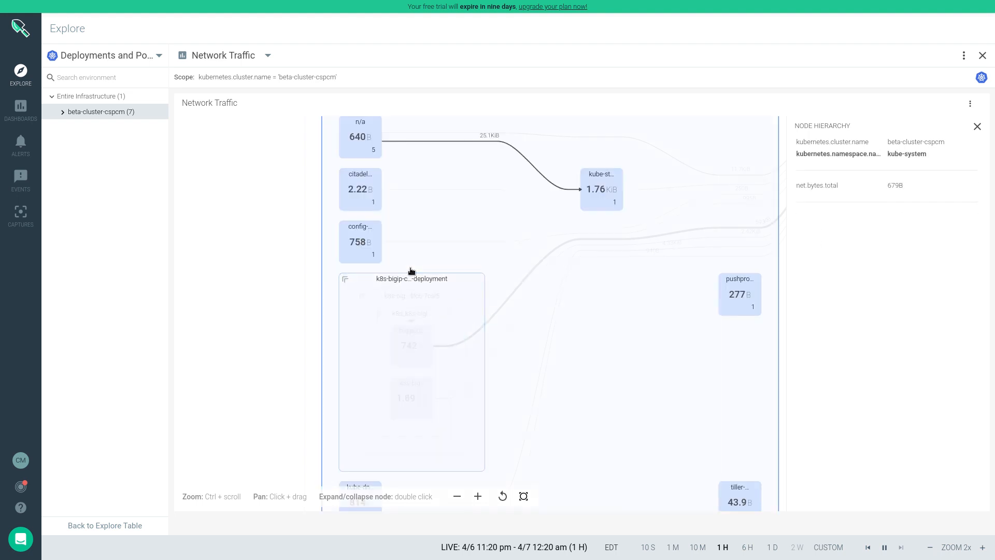
# Step: Select the k8s-bigip-ctlr process and trace its traffic path to the n/a node on the map
pyautogui.click(420, 400)
pyautogui.click(525, 497)
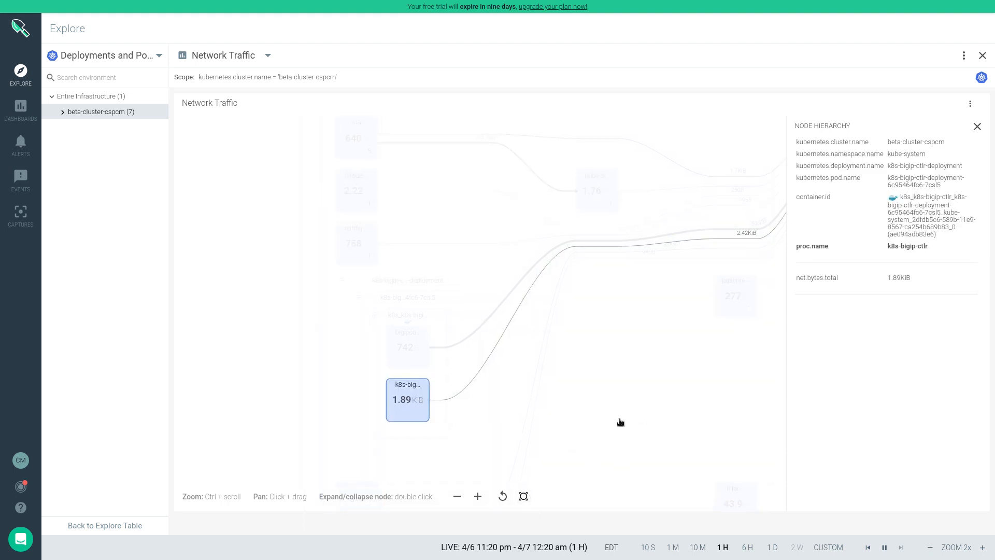
pyautogui.click(457, 496)
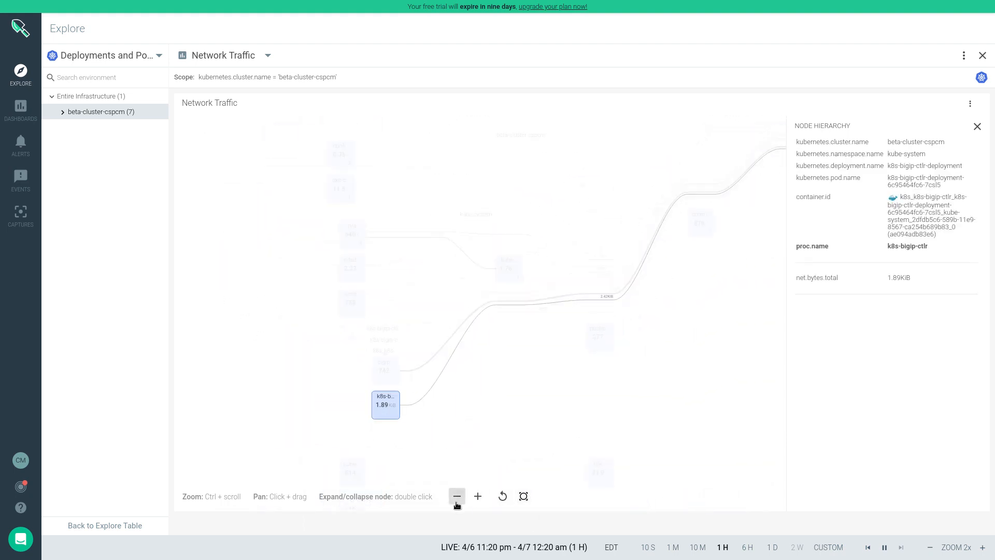
pyautogui.click(457, 496)
pyautogui.moveTo(560, 454)
pyautogui.mouseDown()
pyautogui.moveTo(529, 447)
pyautogui.moveTo(556, 453)
pyautogui.mouseUp()
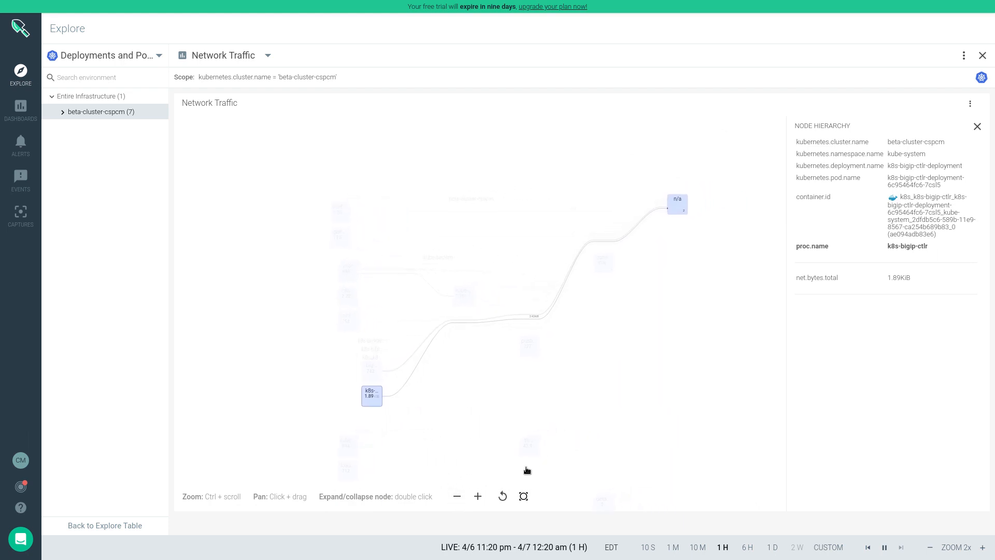
pyautogui.click(478, 496)
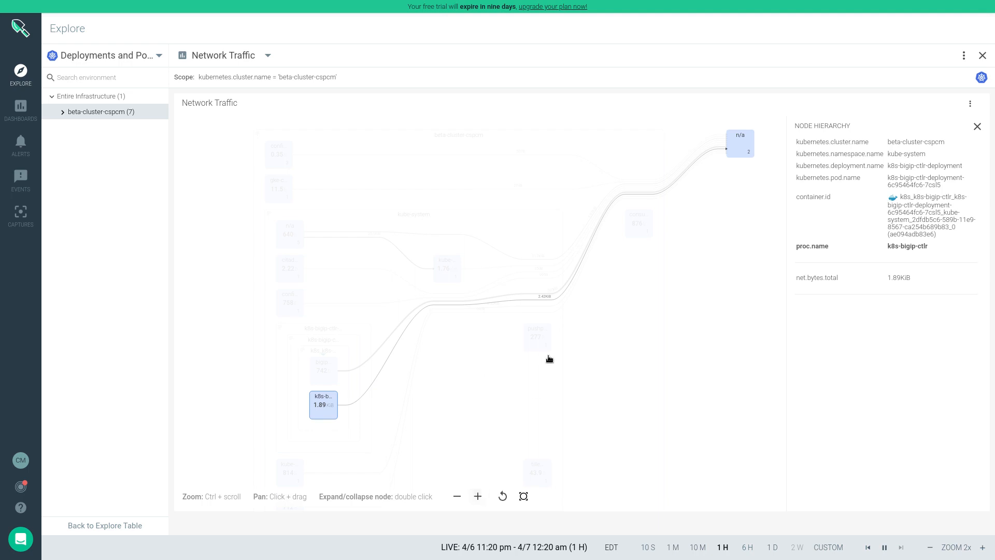